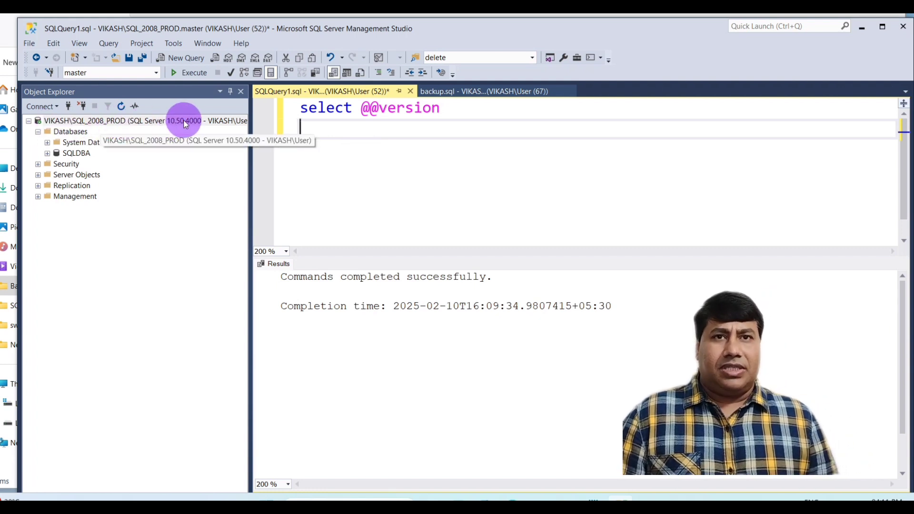
click(190, 77)
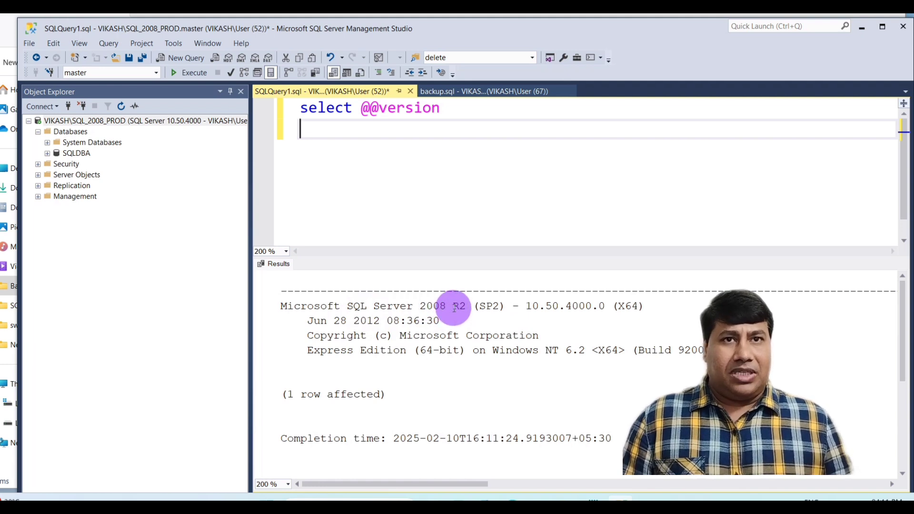
mouse_move(453, 308)
mouse_down()
mouse_move(520, 307)
mouse_move(504, 307)
mouse_up()
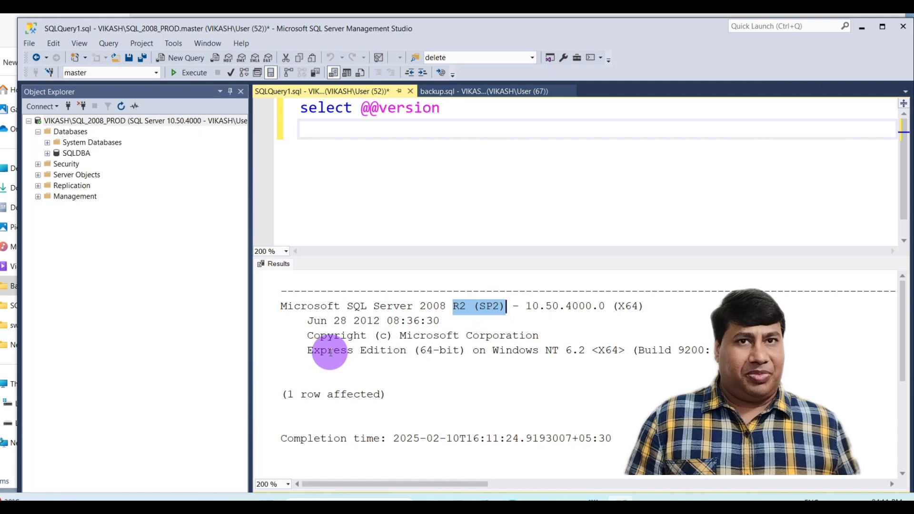
drag(327, 351, 368, 350)
Step: Run sp_helpdb on SQLDBA and confirm its compatibility level is 100
click(387, 373)
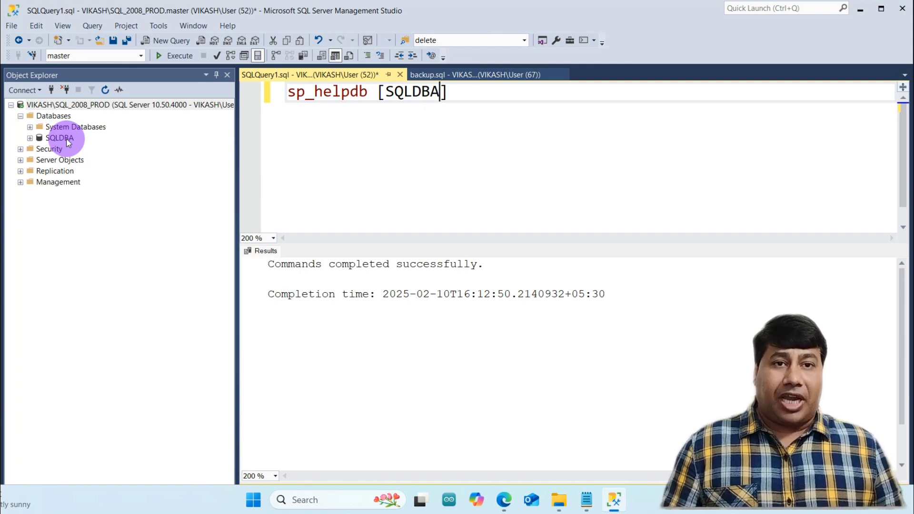
click(187, 57)
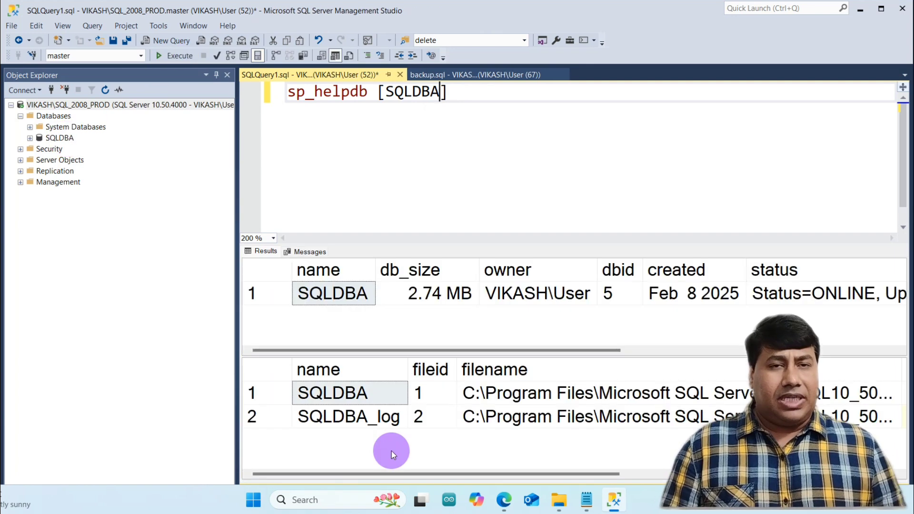
drag(405, 351, 751, 351)
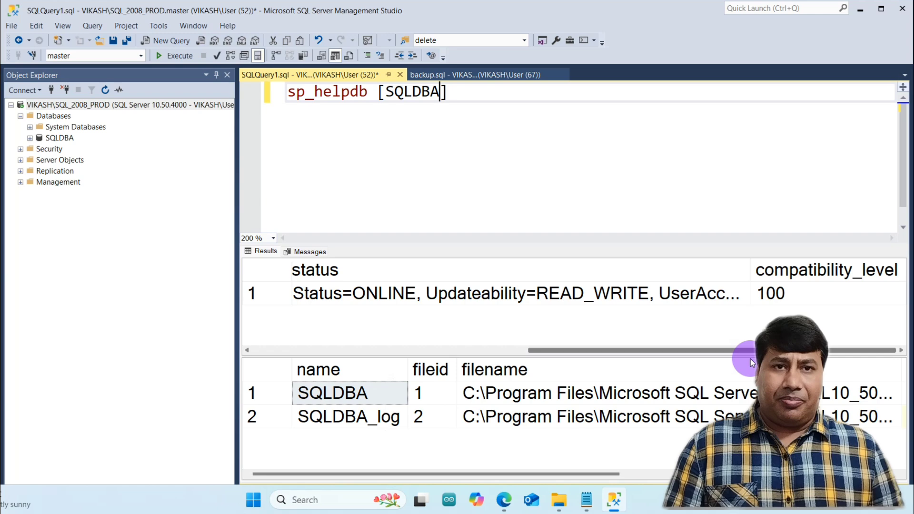
click(798, 288)
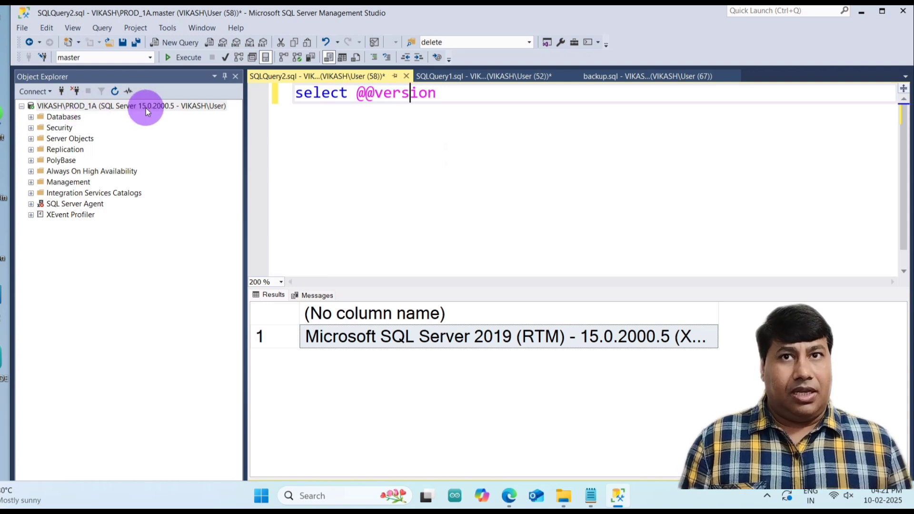
click(195, 58)
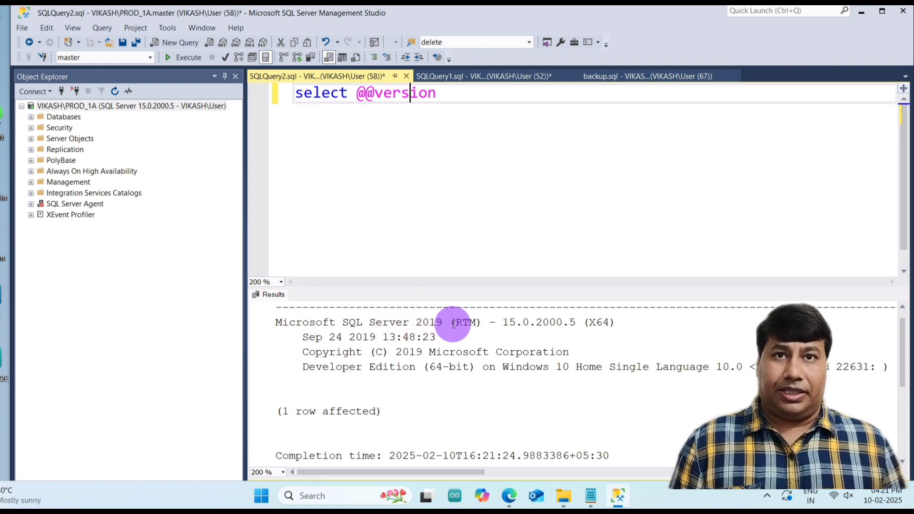
drag(450, 323, 484, 323)
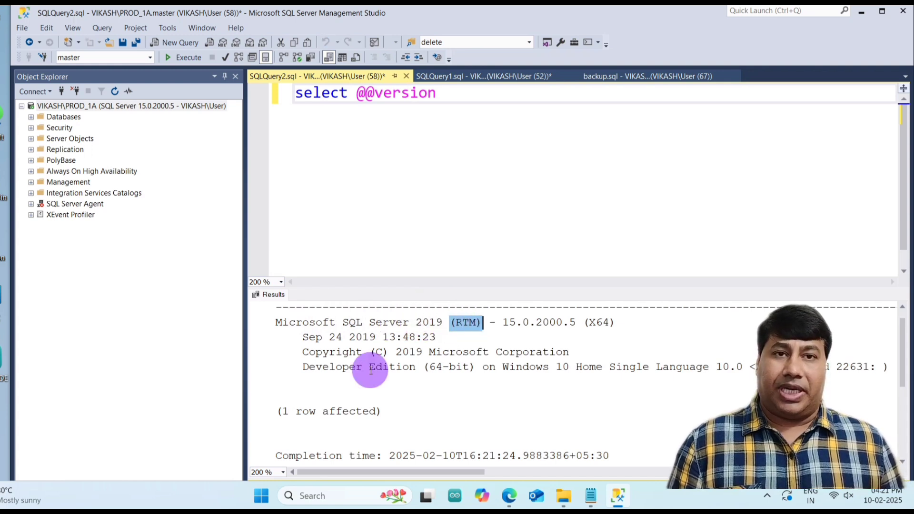
drag(302, 367, 430, 369)
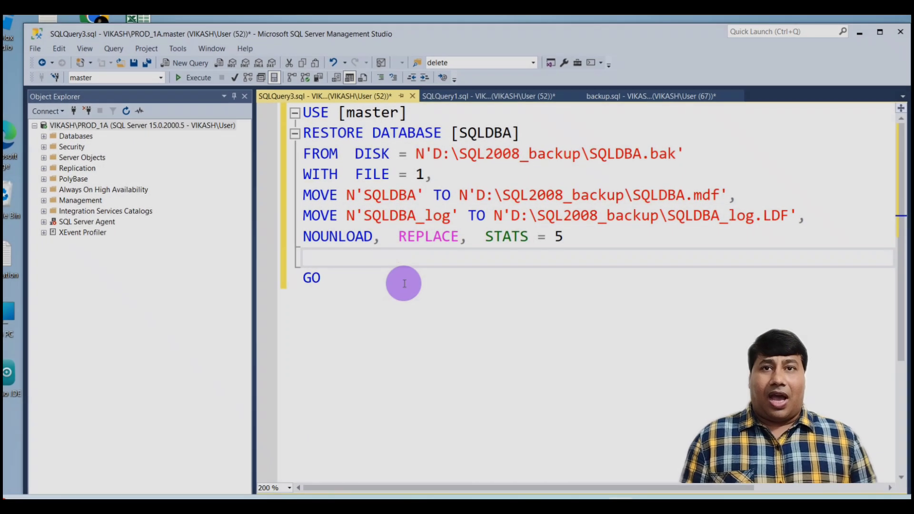
click(403, 283)
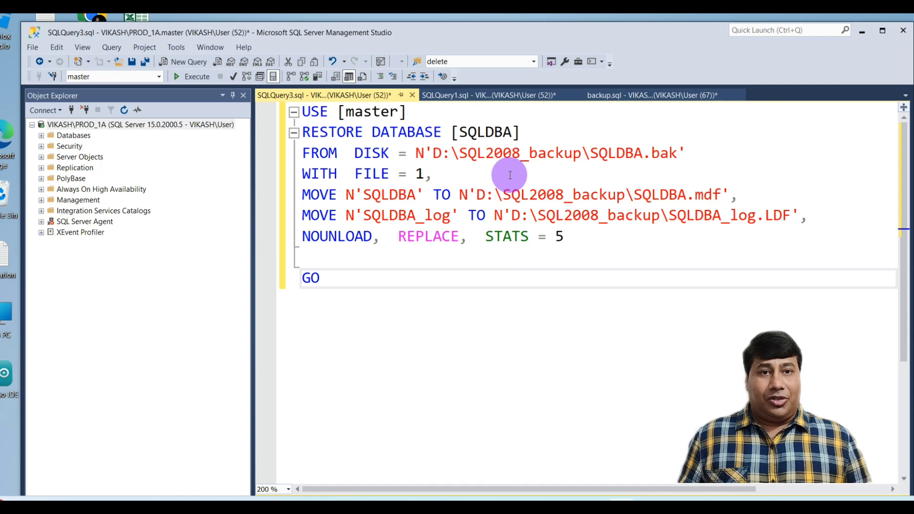
Step: Execute the SQLDBA RESTORE script and review the messages through to successful completion
click(195, 77)
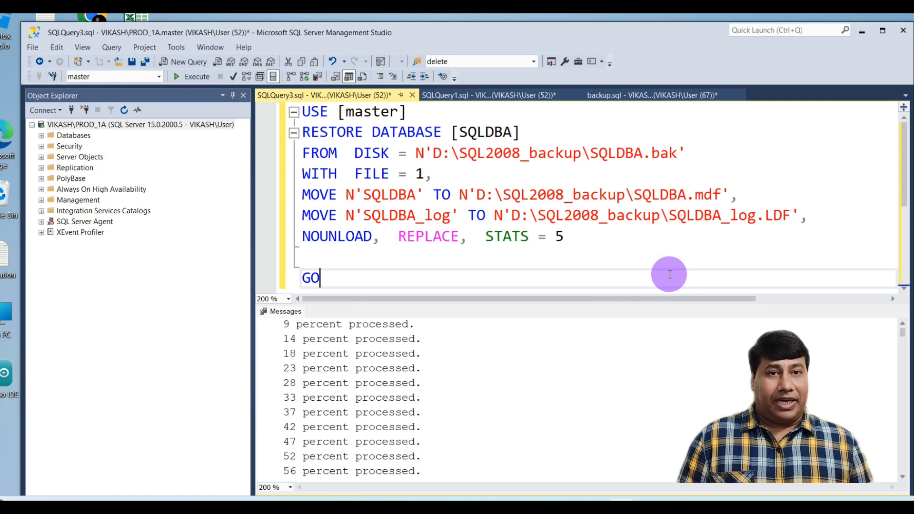
drag(623, 306, 631, 230)
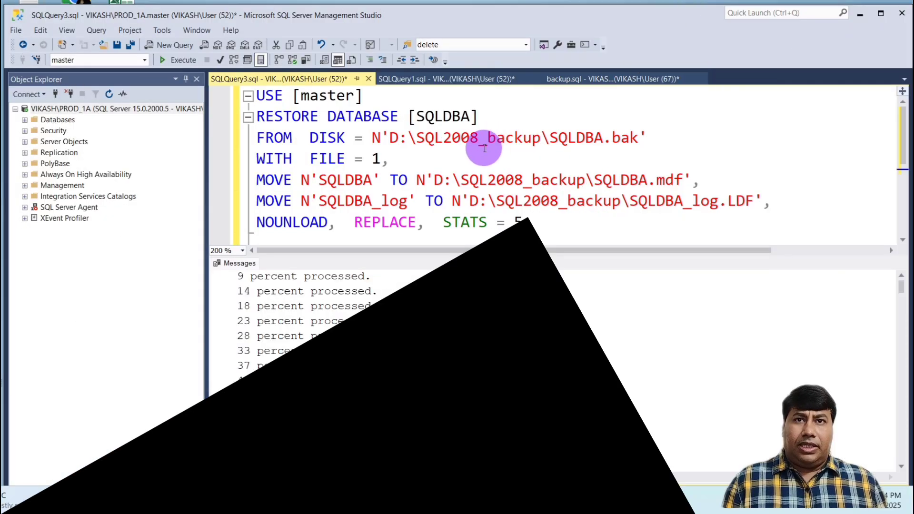
click(902, 286)
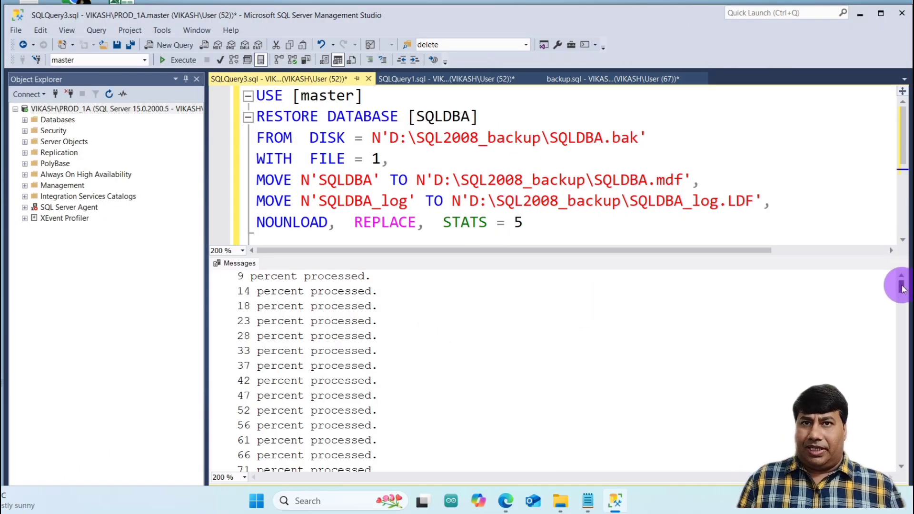
drag(902, 285, 904, 305)
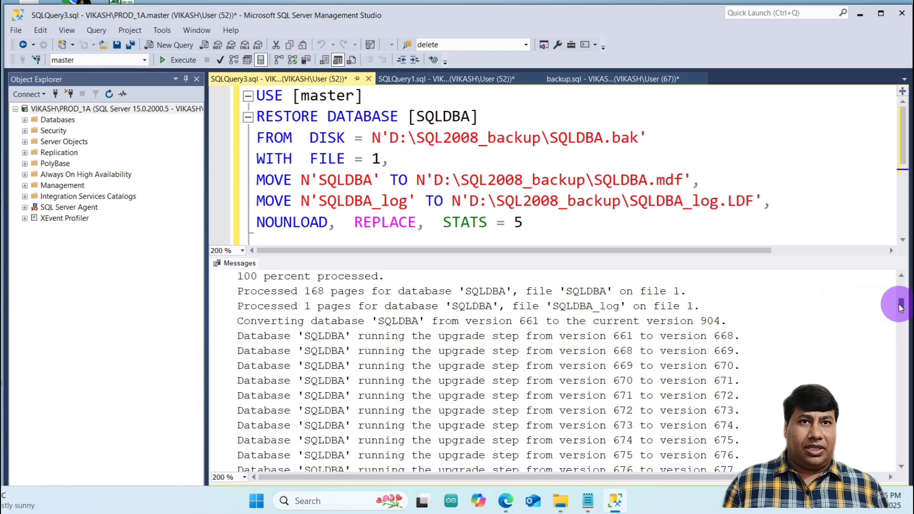
drag(901, 307, 909, 420)
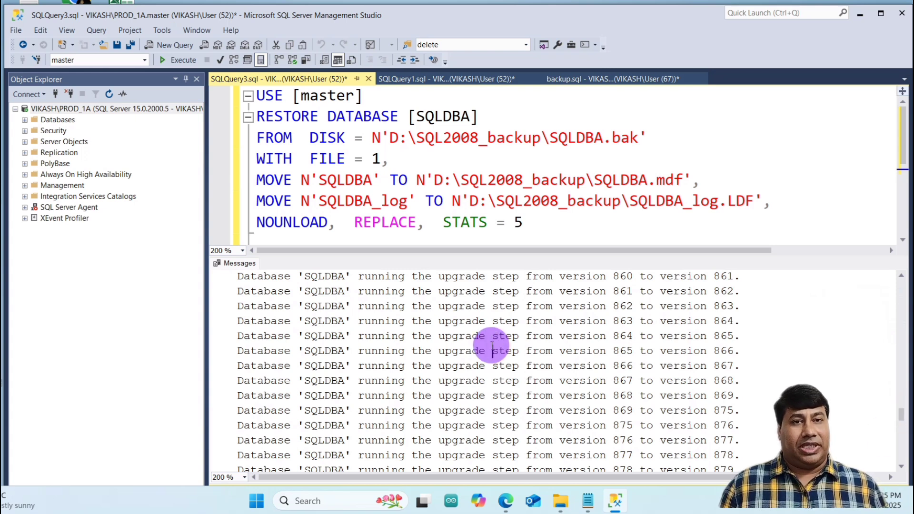
scroll(492, 347, down, 5)
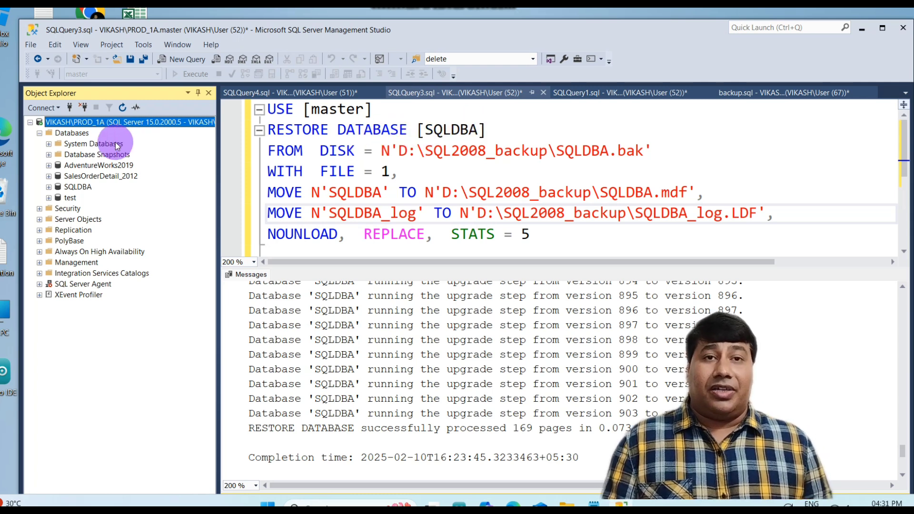
Step: In SQLDBA's Properties Options, change compatibility level from 100 to SQL Server 2019 (150)
right_click(77, 187)
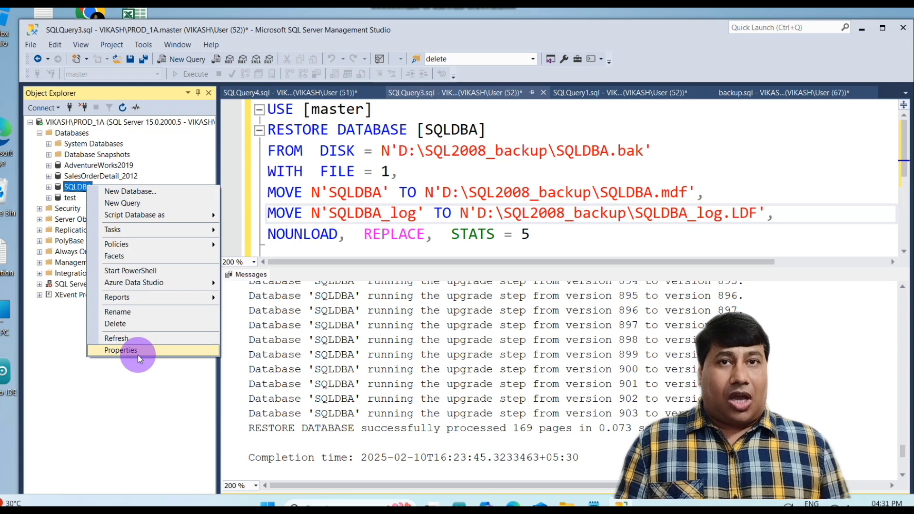
click(137, 355)
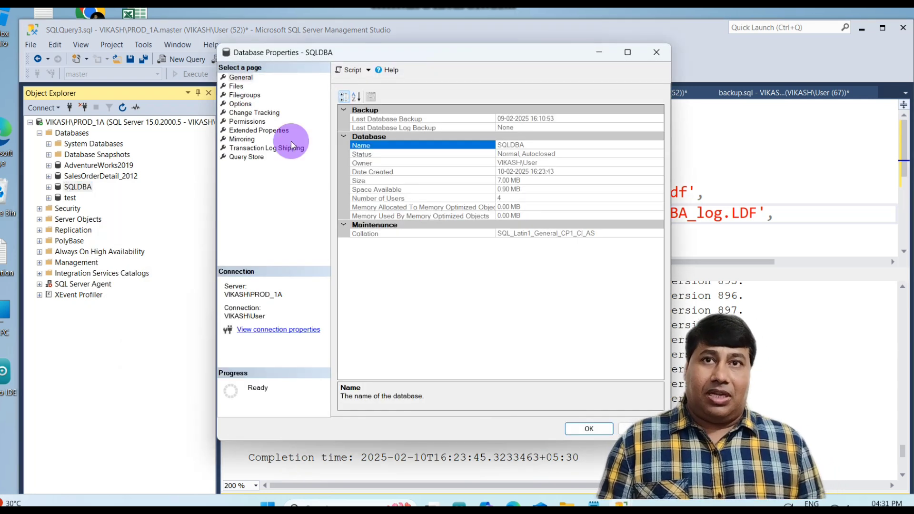
click(240, 103)
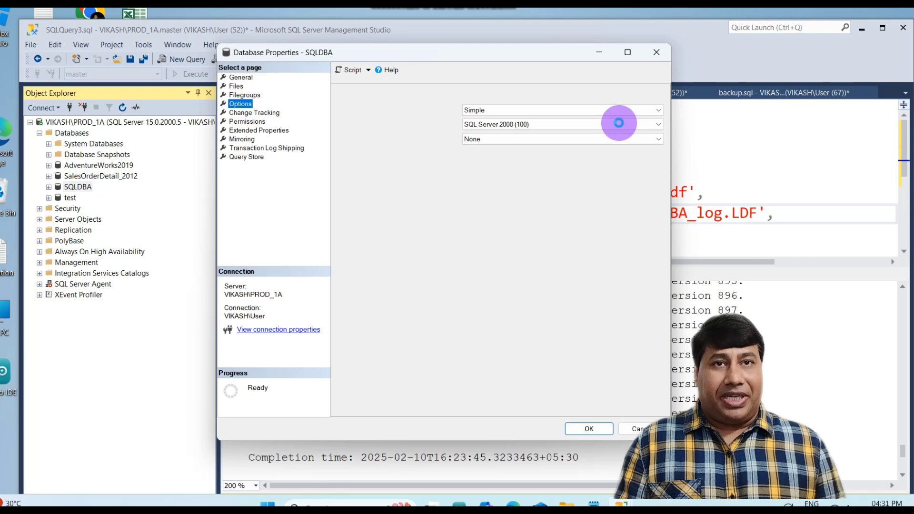
click(659, 125)
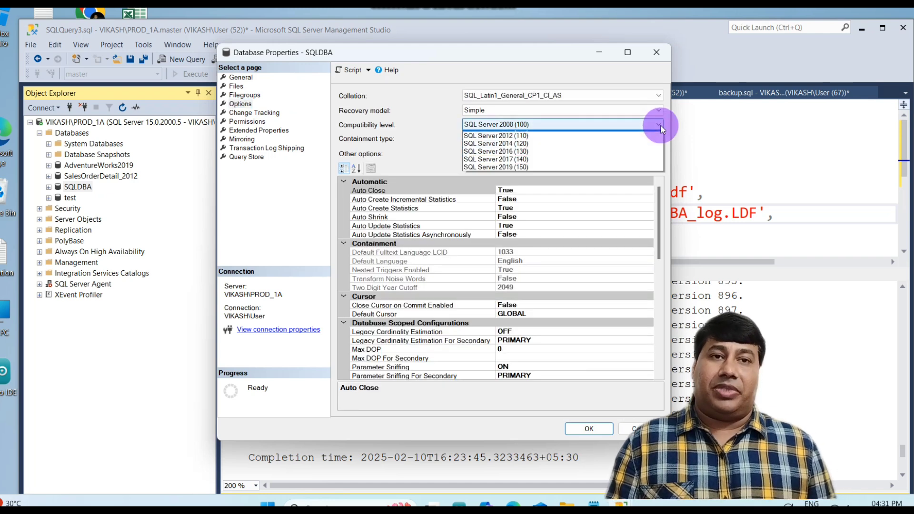
click(571, 177)
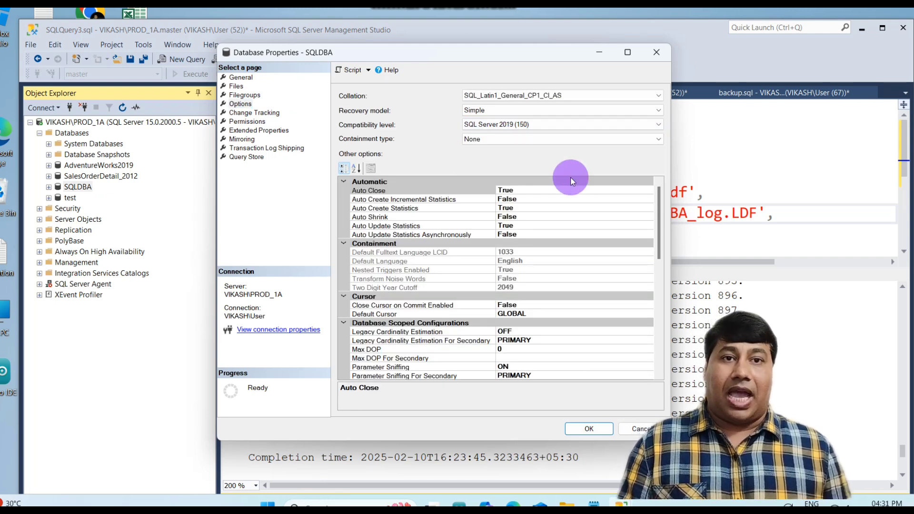
click(587, 432)
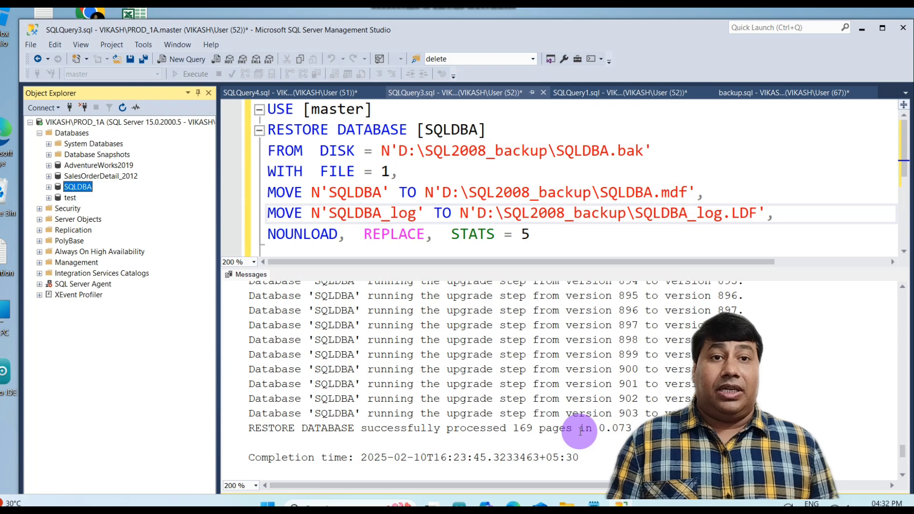
Step: Expand SQLDBA and its Security > Users folders in Object Explorer
click(48, 187)
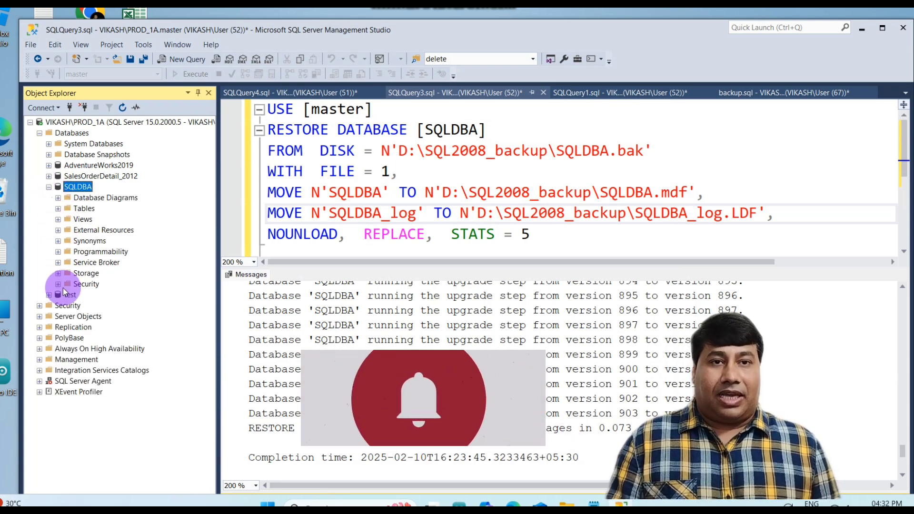
click(59, 284)
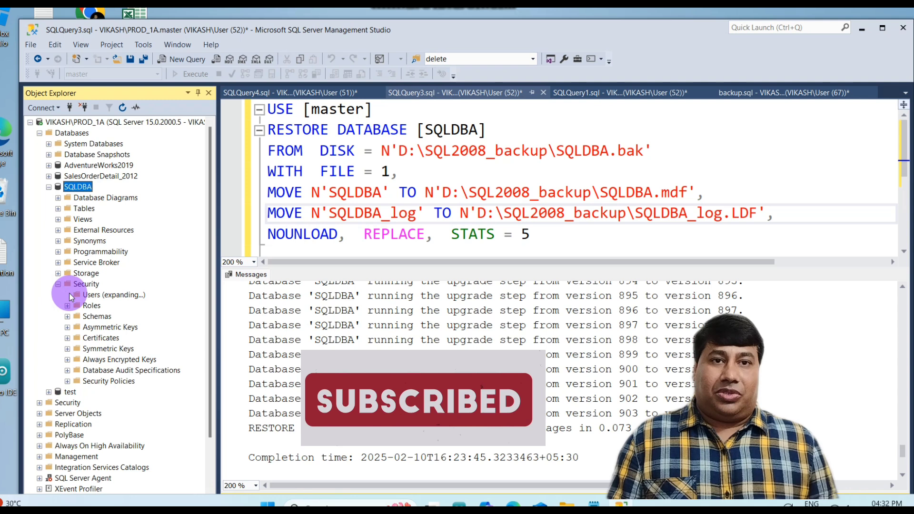